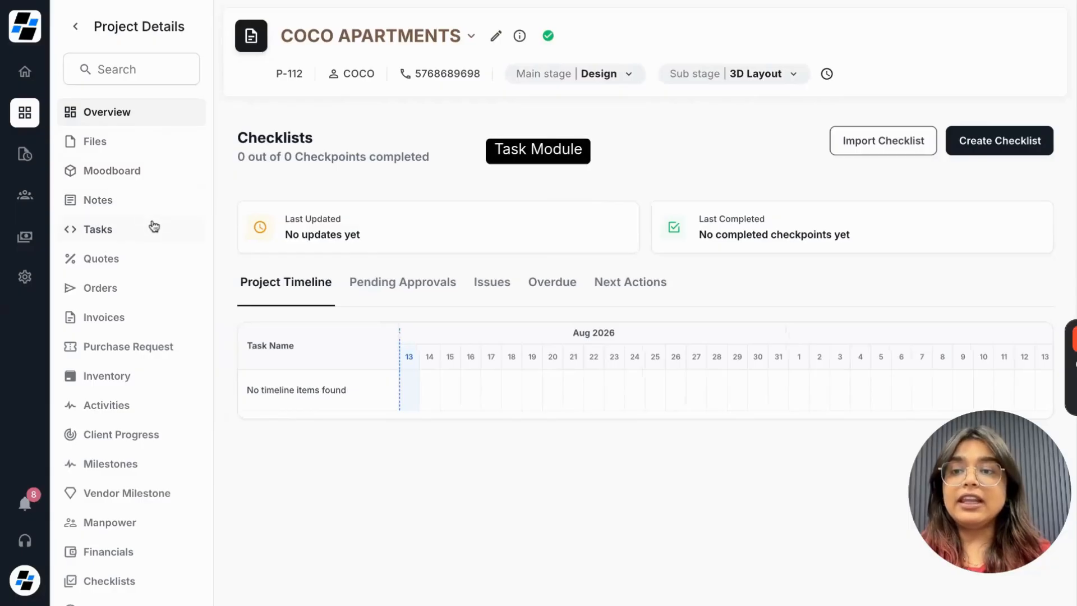
Start a new task of type Task in the COCO APARTMENTS project, titled "Create a 3D render".
left_click(154, 227)
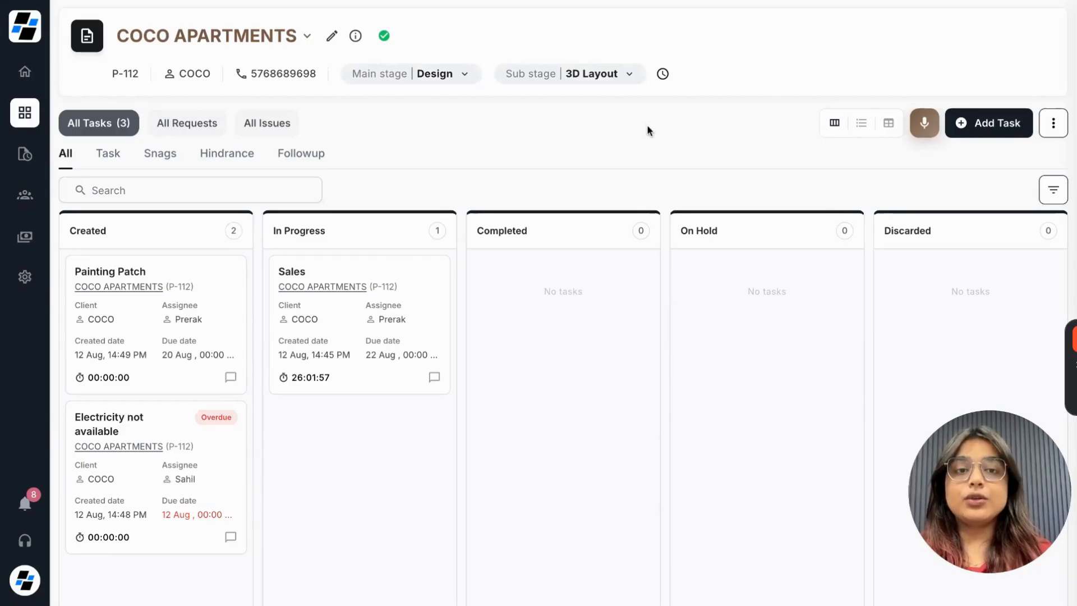
left_click(992, 137)
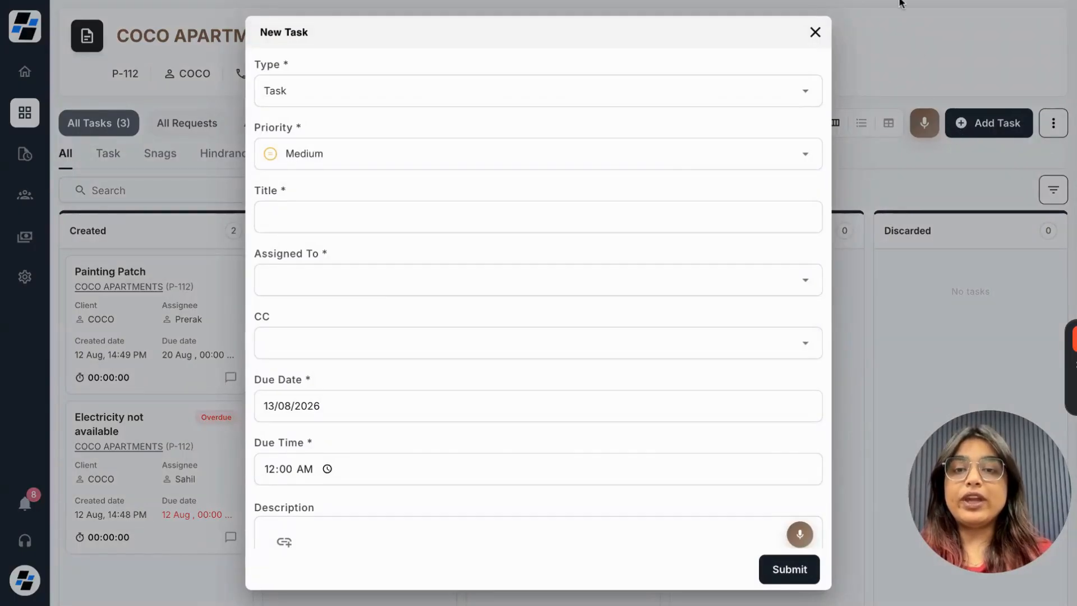
left_click(699, 92)
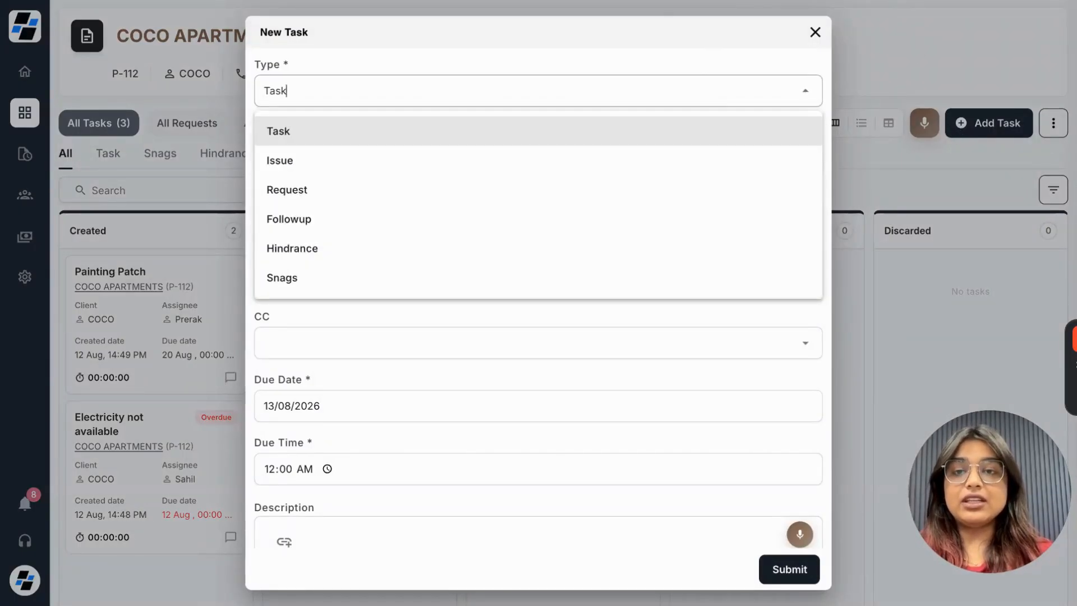
left_click(369, 322)
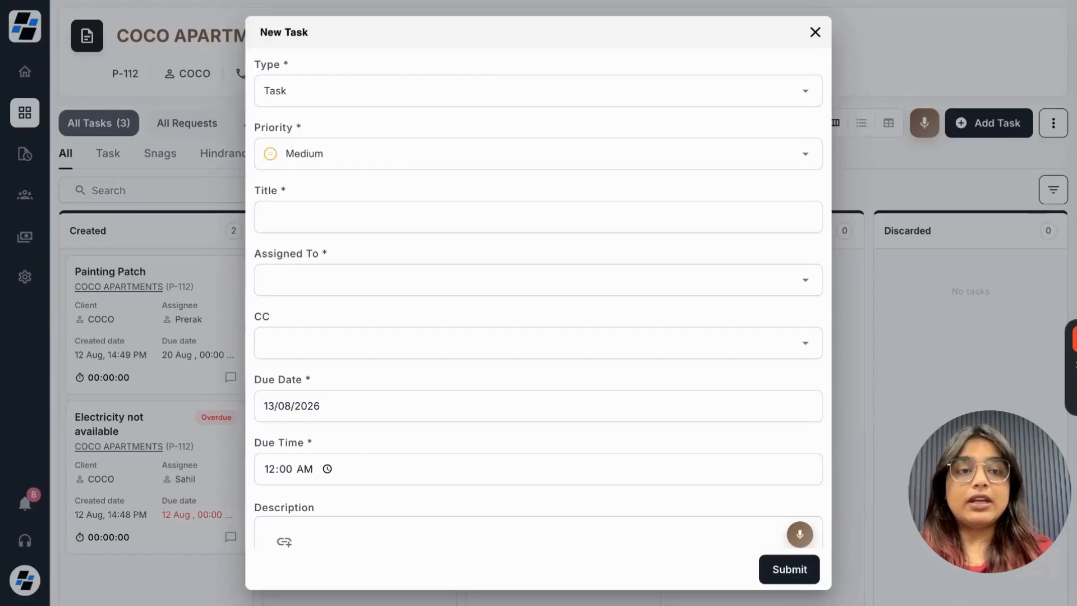
left_click(432, 213)
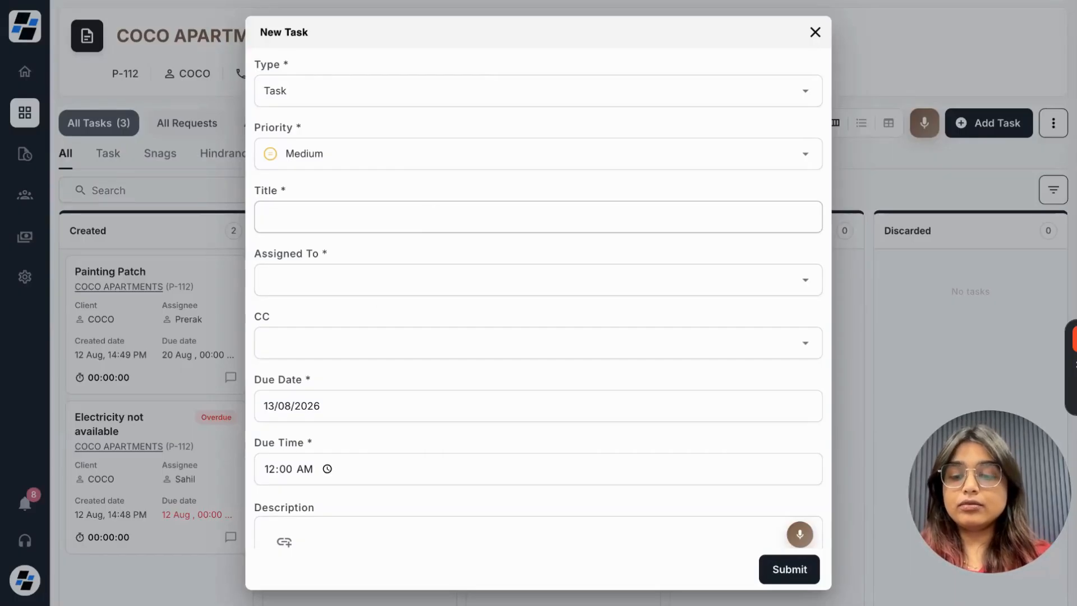
type("Create a")
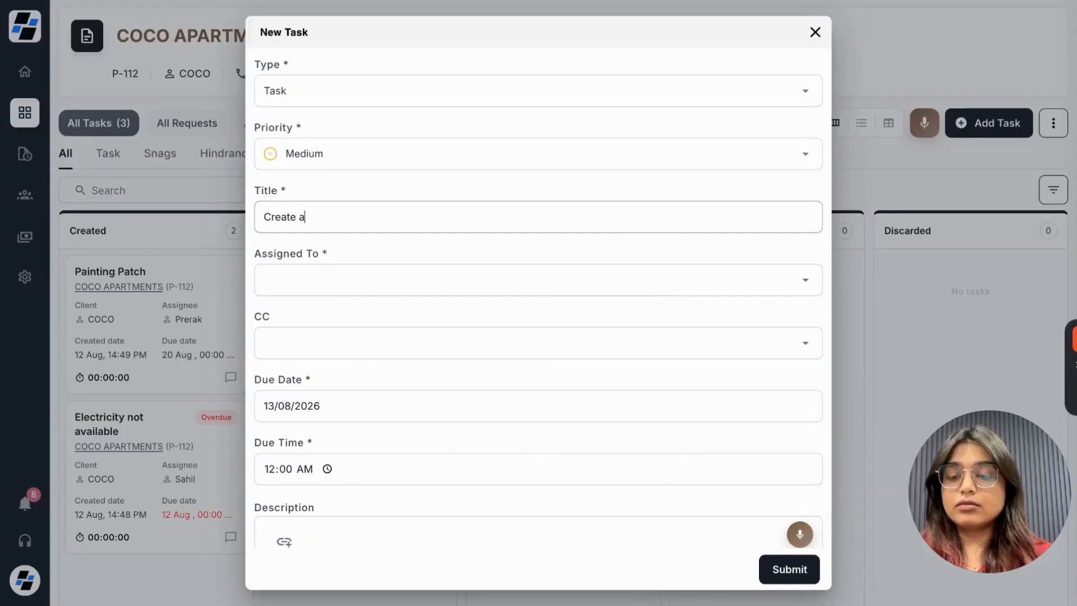
type(" 3D ren")
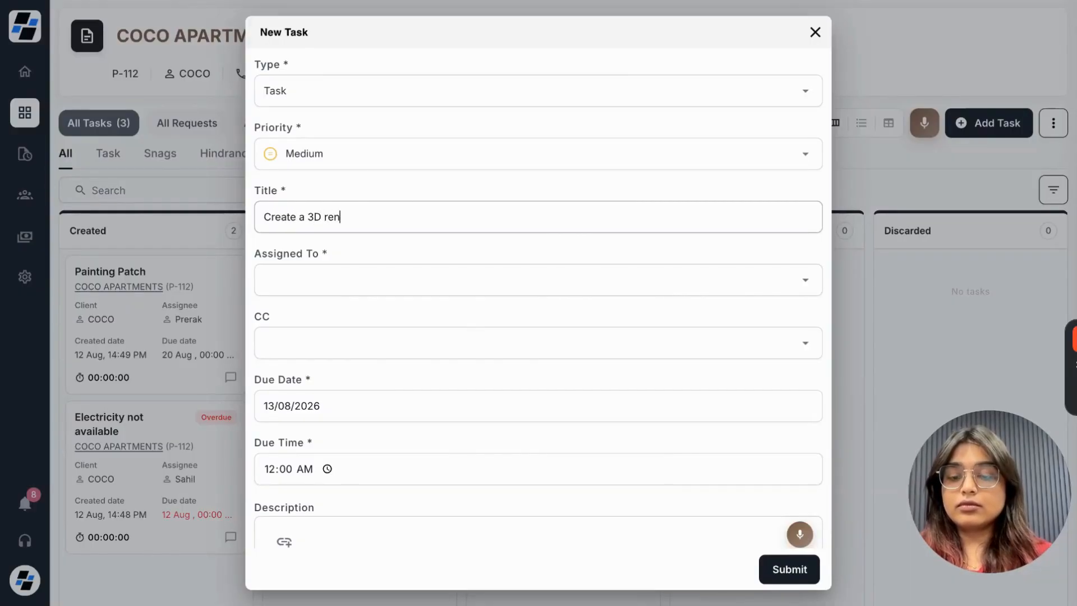
type("der")
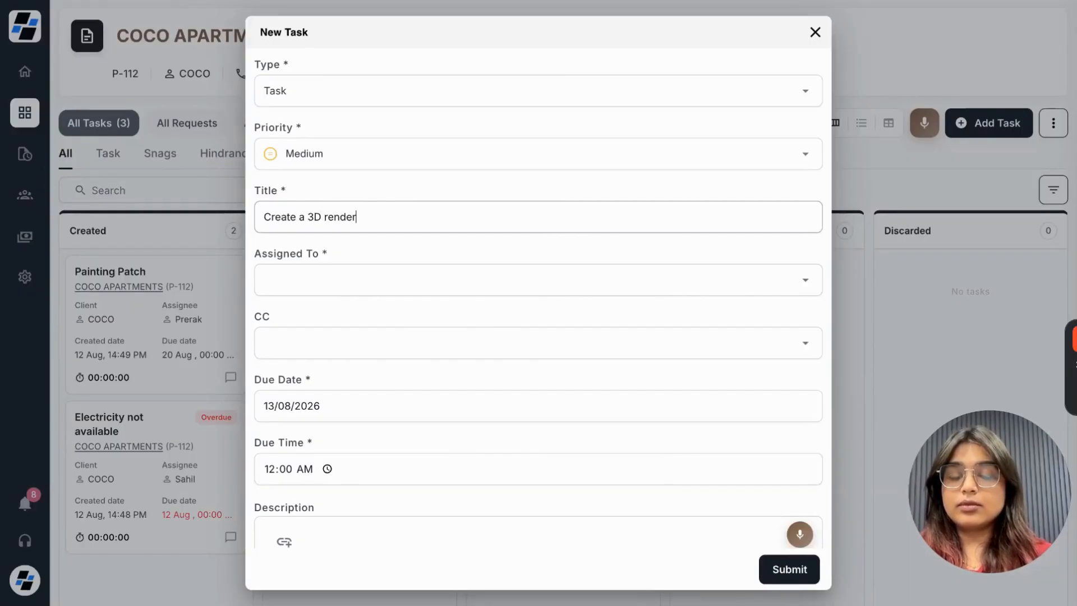
Assign the new task to the second listed team member and CC the first and third listed members.
left_click(423, 274)
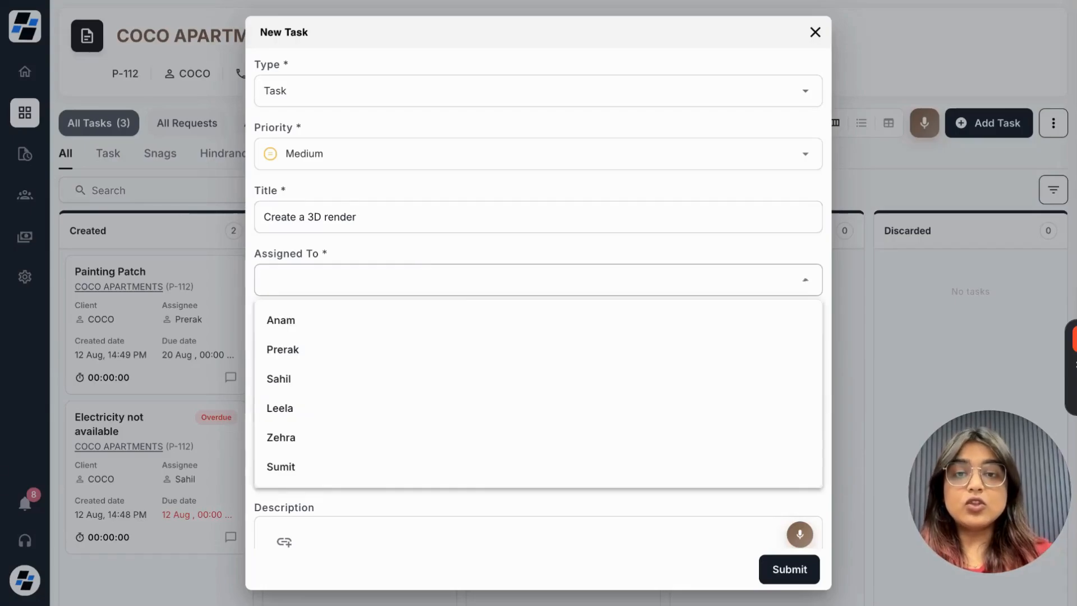
left_click(411, 358)
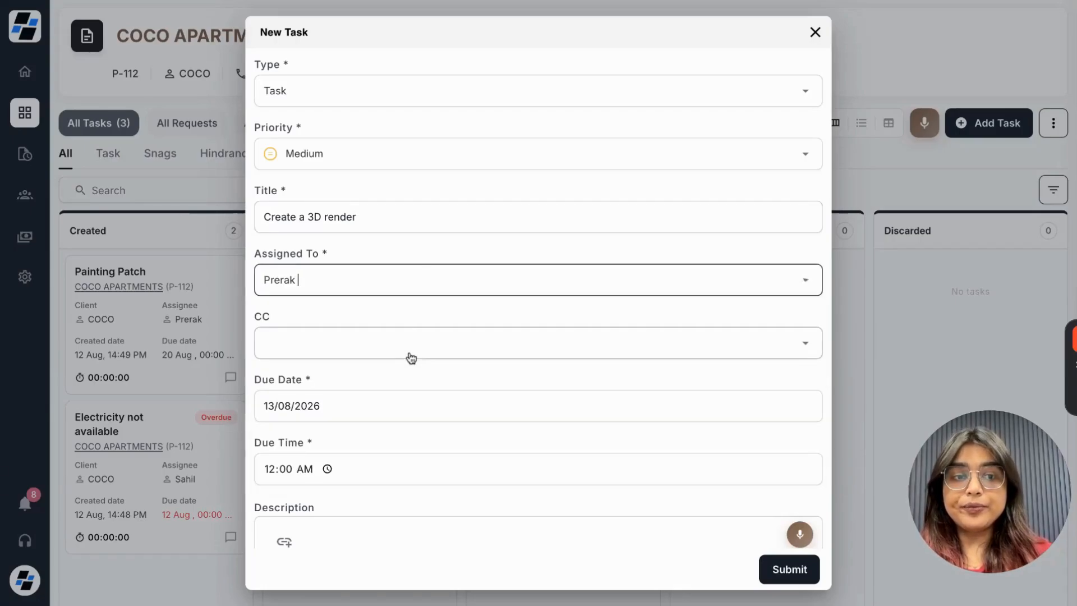
scroll(431, 342, "down", 1)
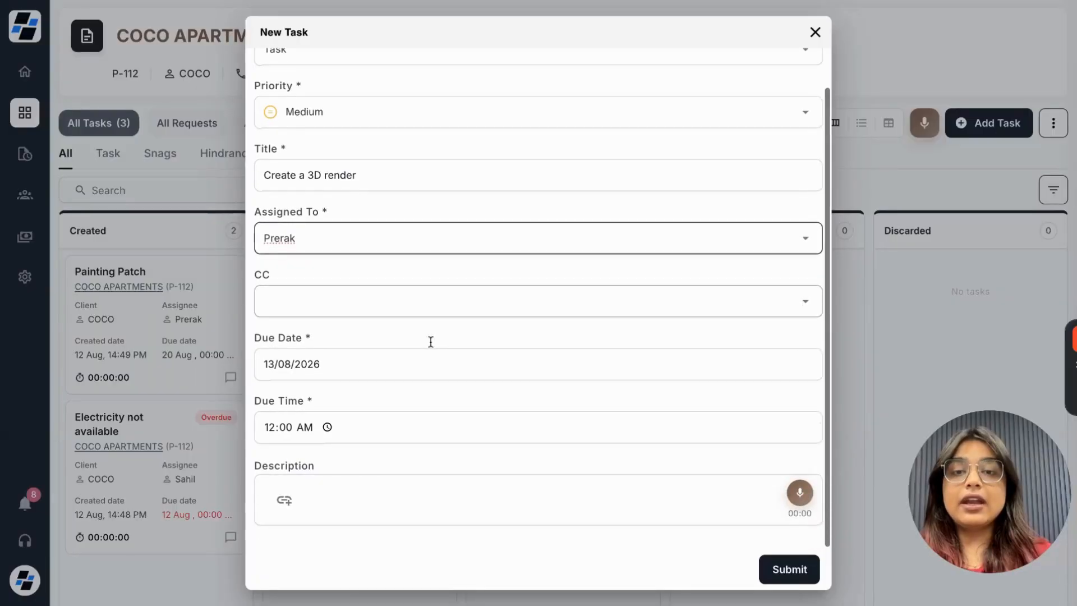
left_click(466, 313)
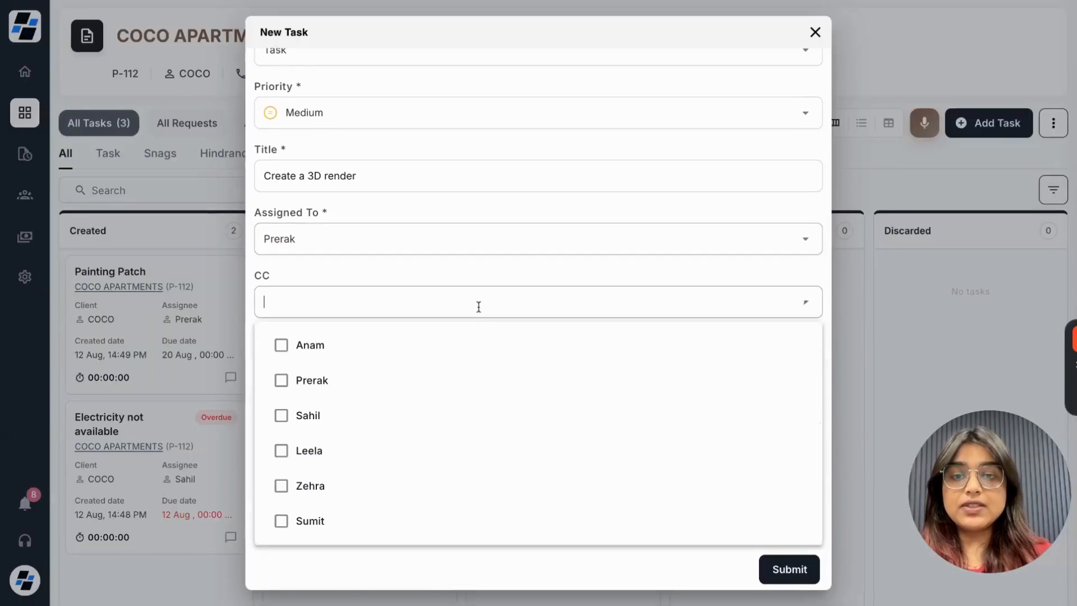
left_click(460, 367)
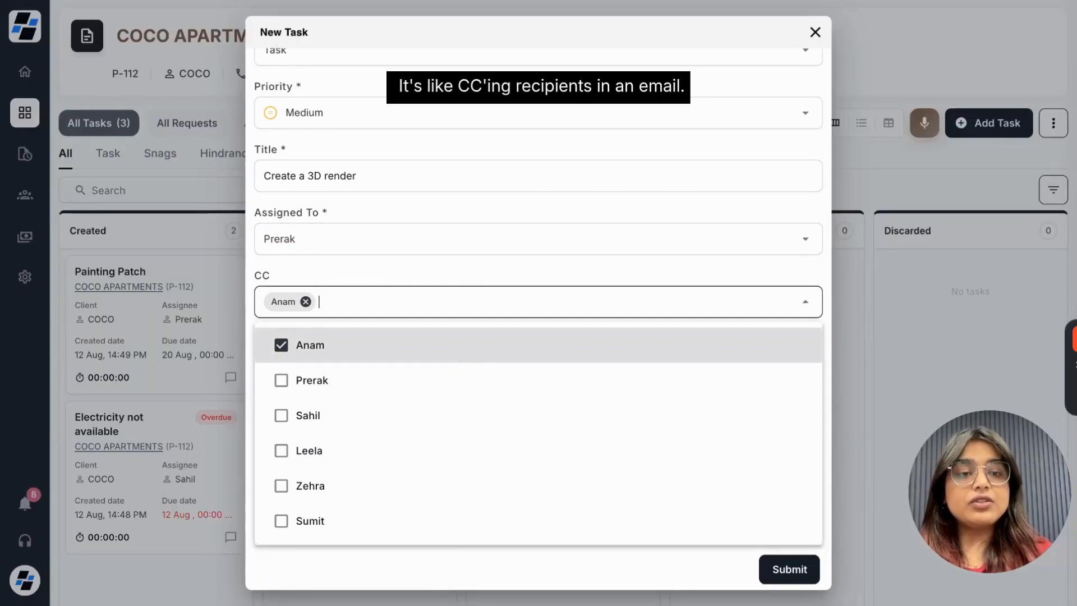
left_click(445, 423)
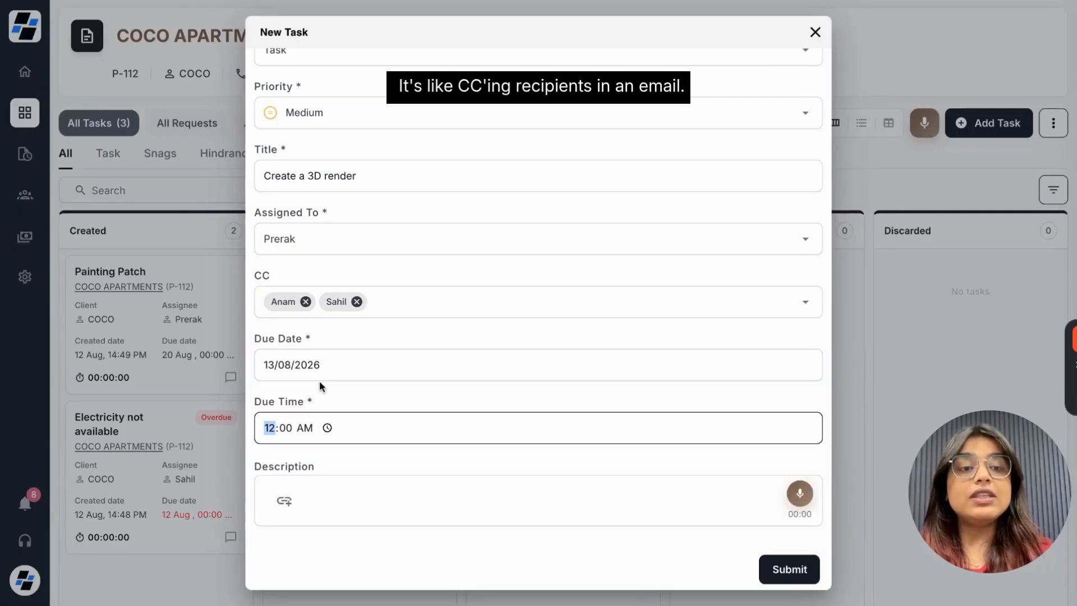
Set the due date to 21/08/2026, dictate the description "Create a brief for 3D render." and submit the task.
left_click(289, 375)
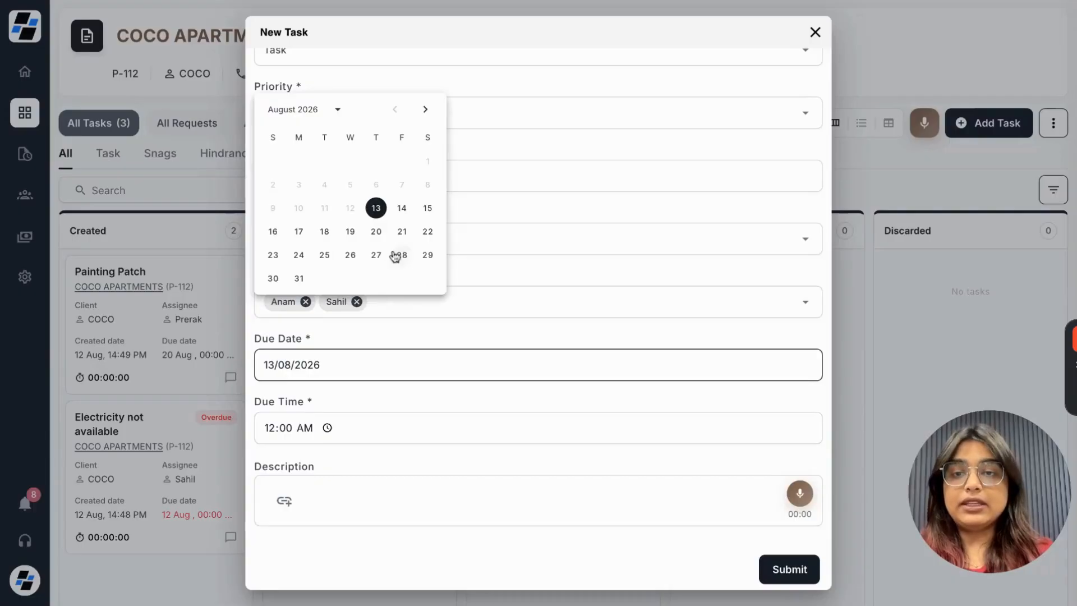
left_click(402, 231)
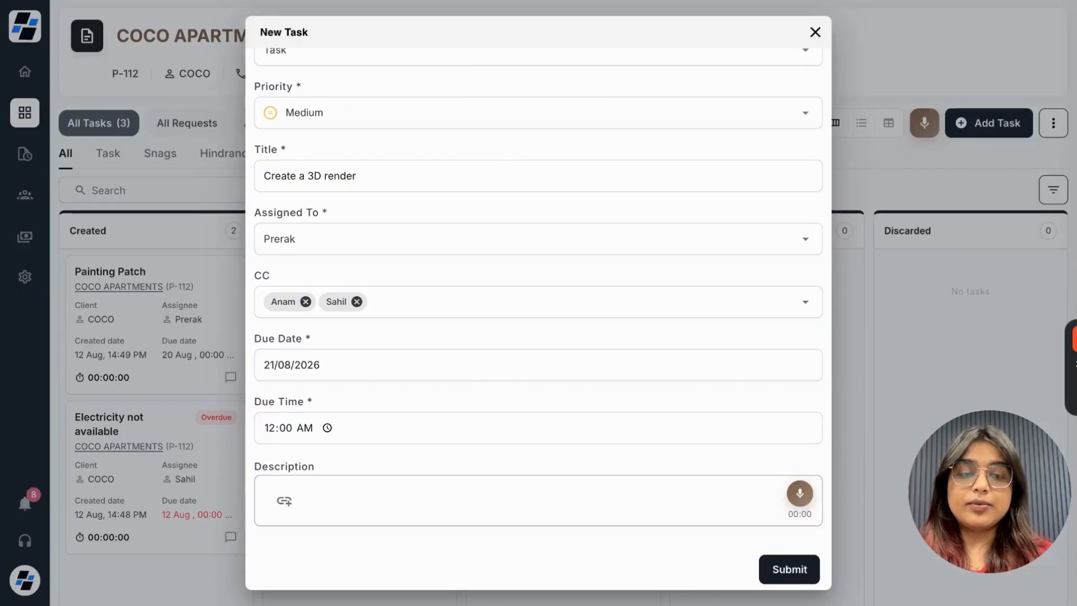
left_click(800, 495)
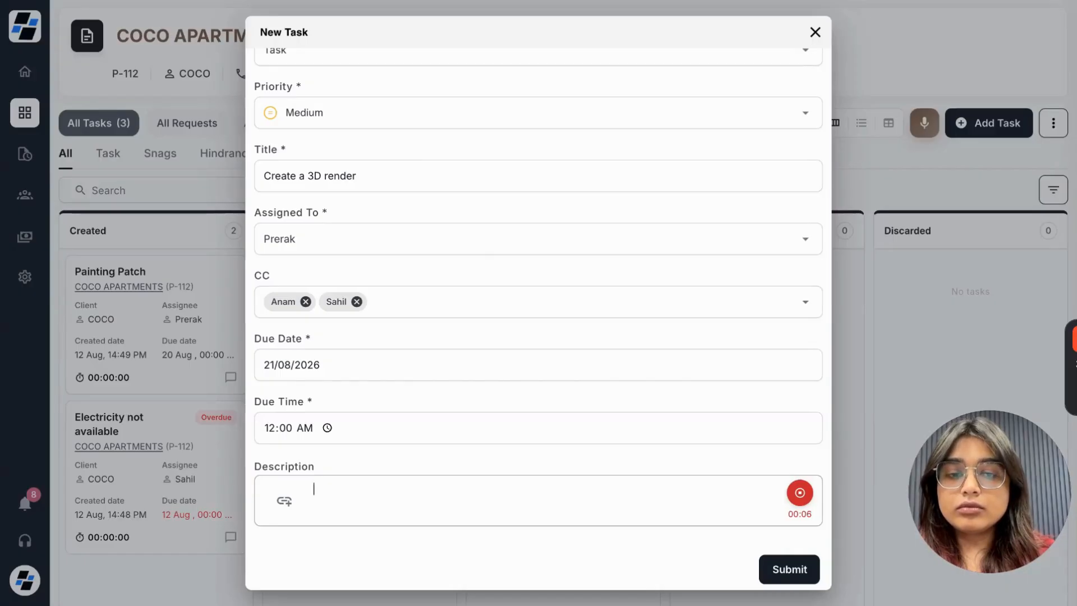
left_click(801, 493)
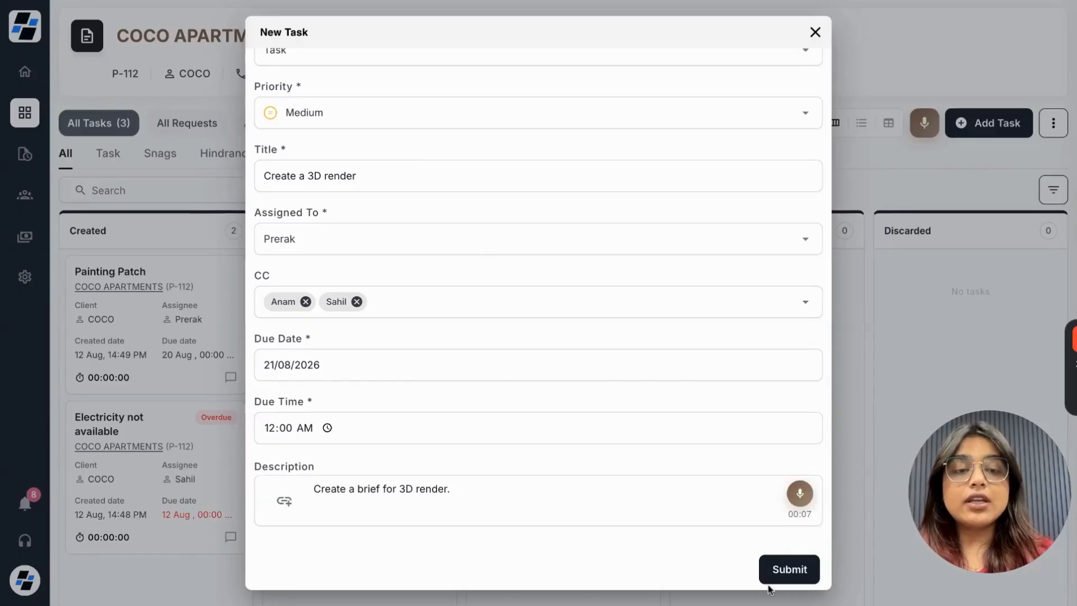
left_click(784, 578)
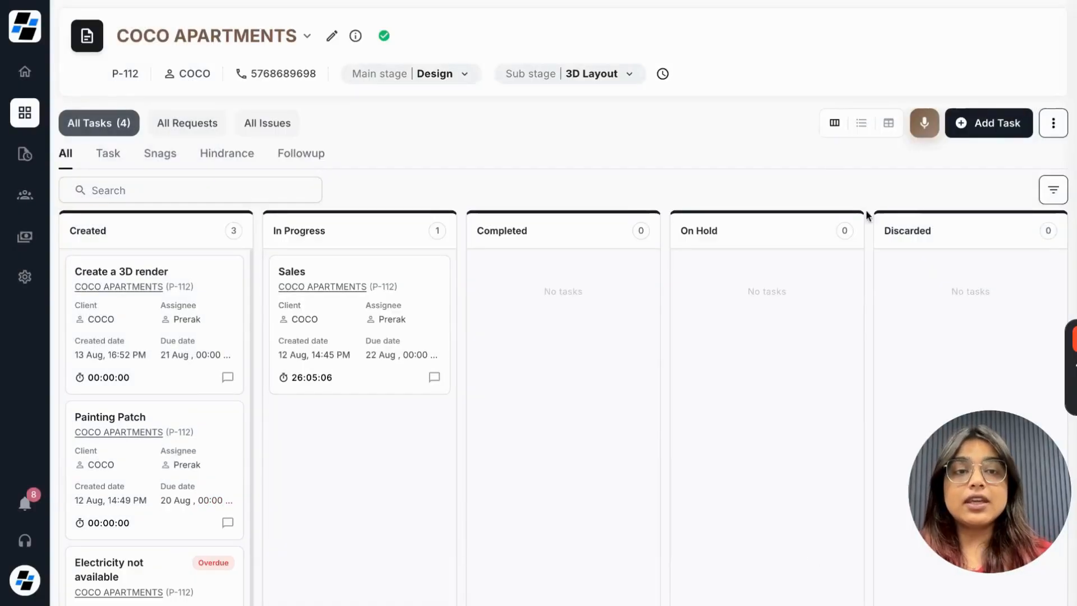
View the project's tasks as a list with details, and return to the board view.
left_click(860, 123)
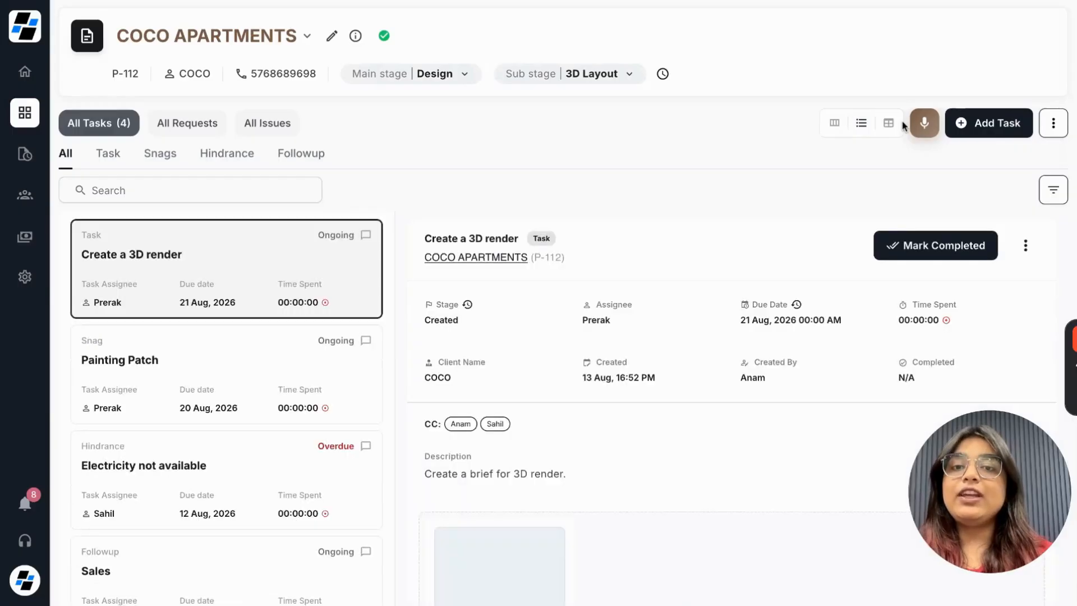
left_click(834, 122)
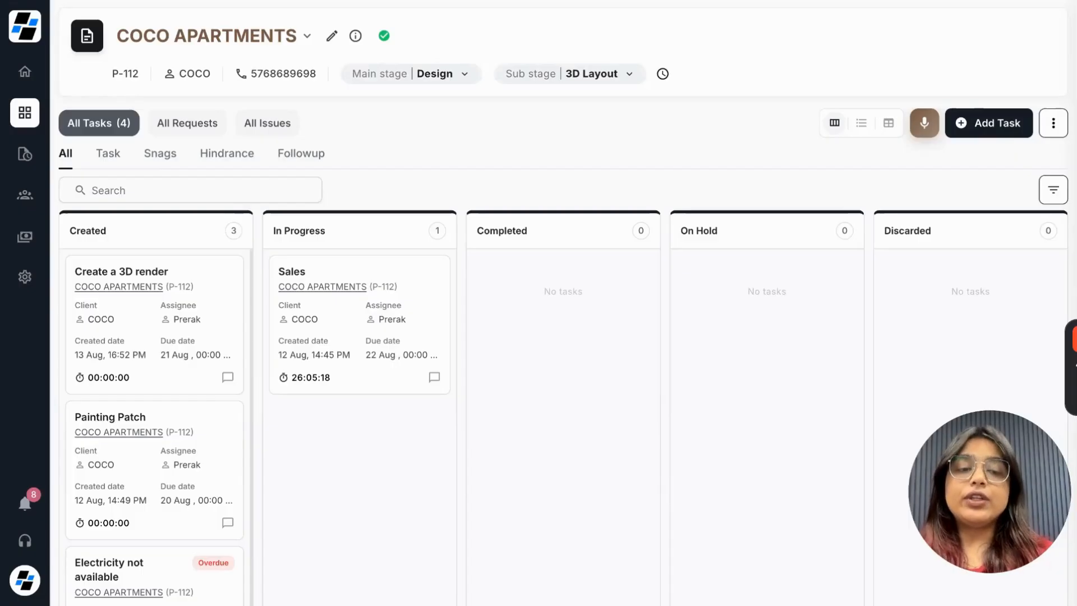
Draft a comment on the "Create a 3D render" task mentioning its creator, asking "How many night views do we need?", with three interior images attached.
left_click(229, 379)
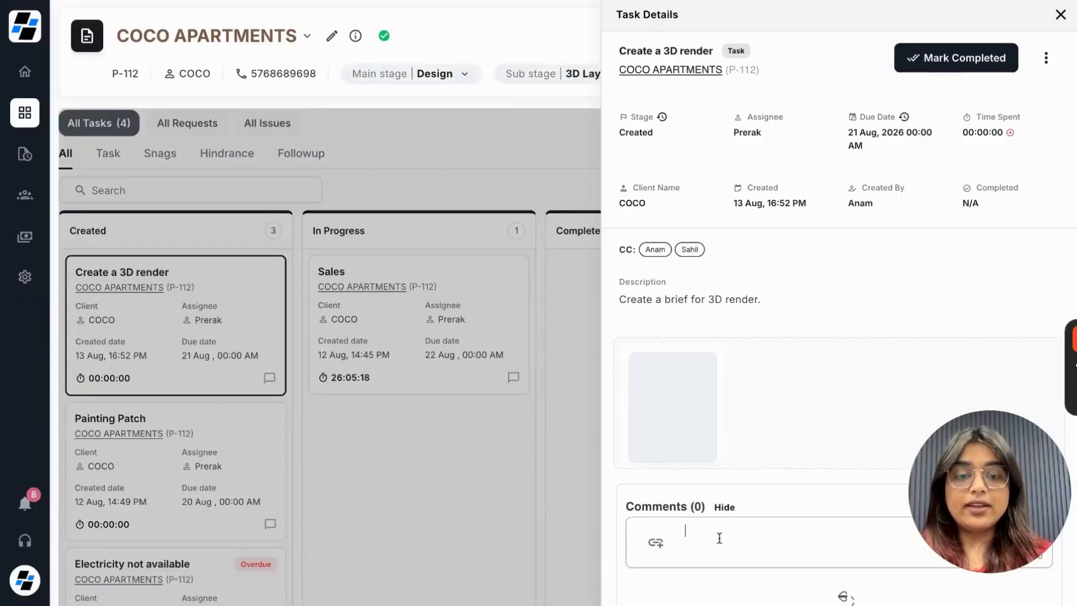
type("@")
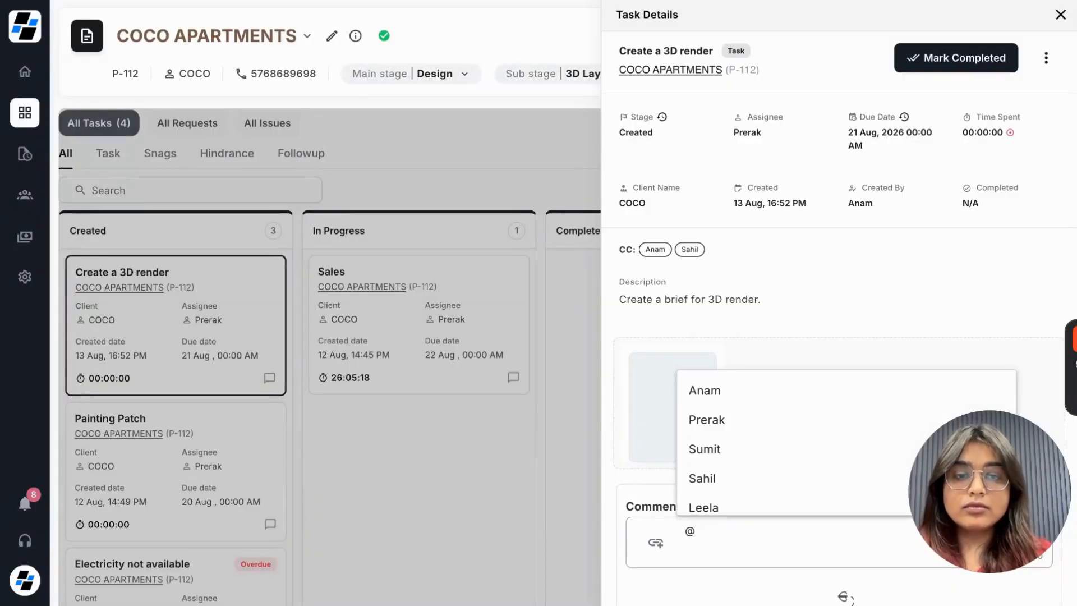
left_click(771, 388)
type("How many nig")
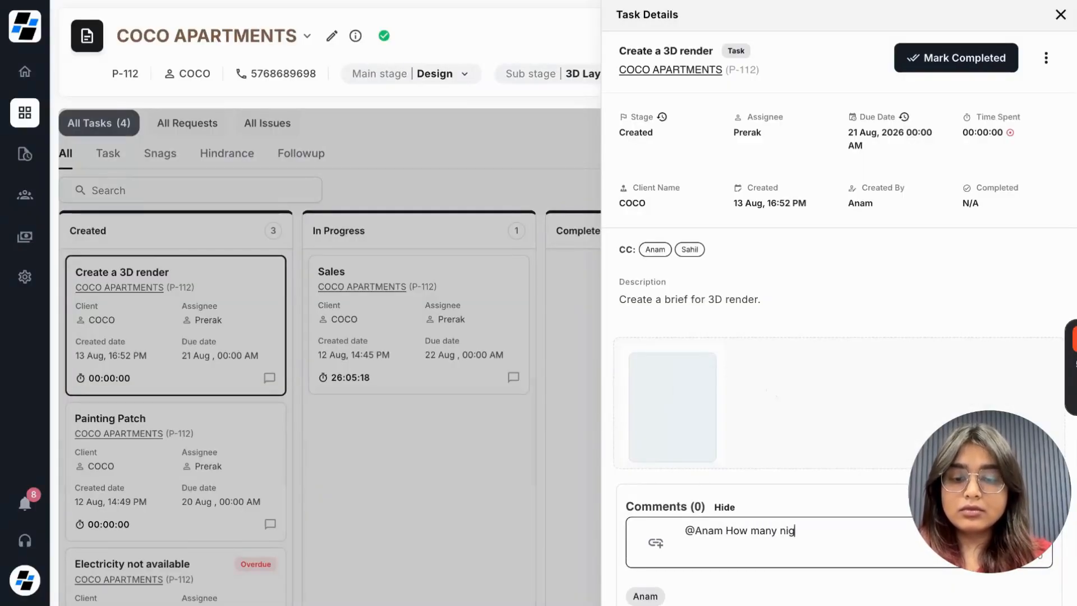
type("ht views do we need?")
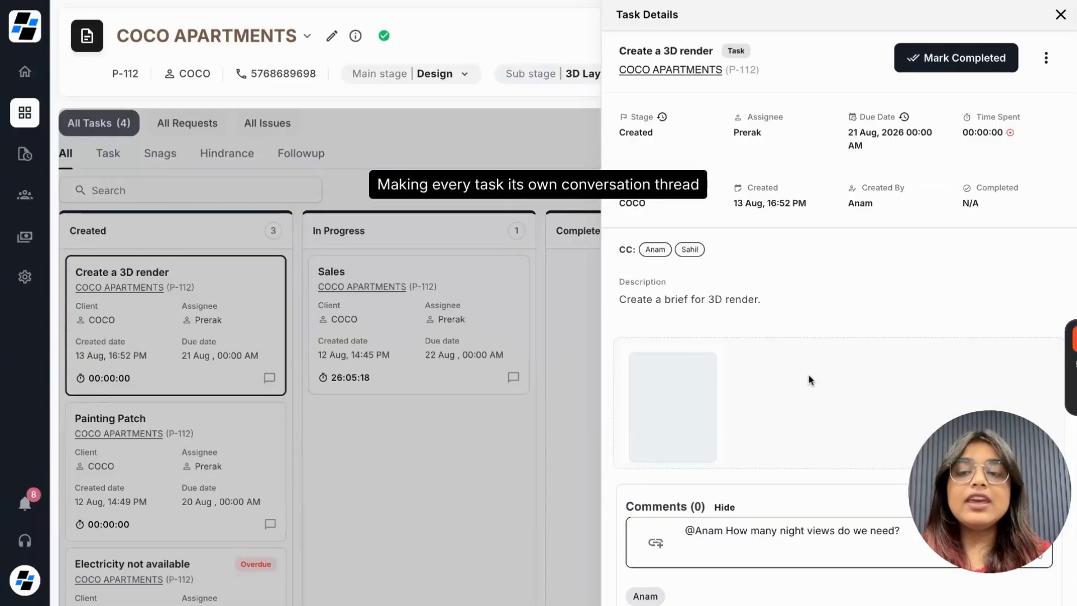
scroll(808, 378, "down", 3)
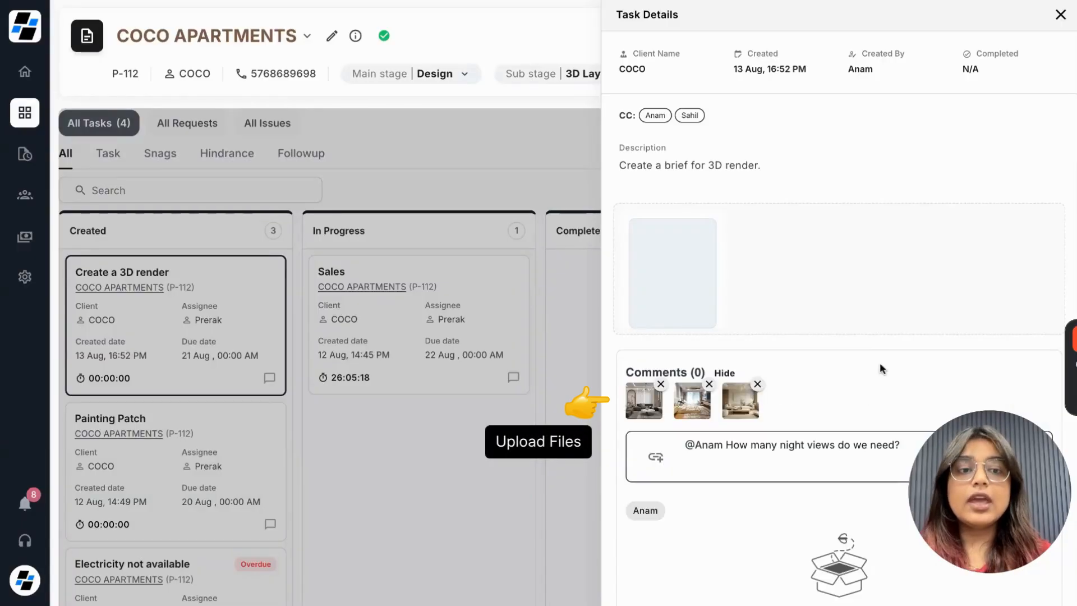
scroll(880, 369, "down", 1)
Mark the "Create a 3D render" task as completed and close its details.
scroll(880, 369, "up", 3)
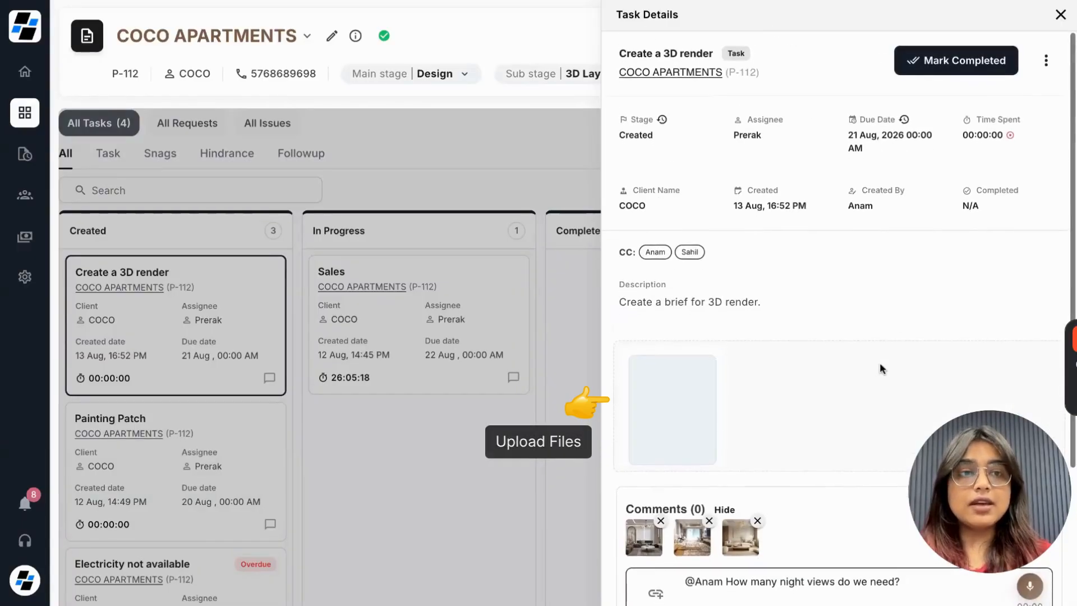
left_click(986, 69)
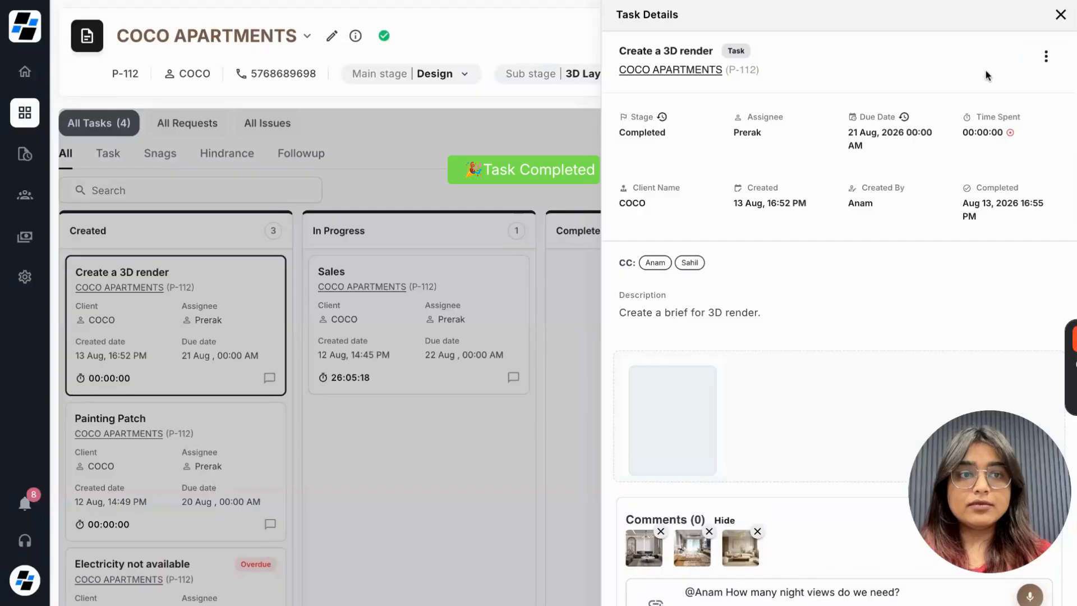
left_click(1060, 15)
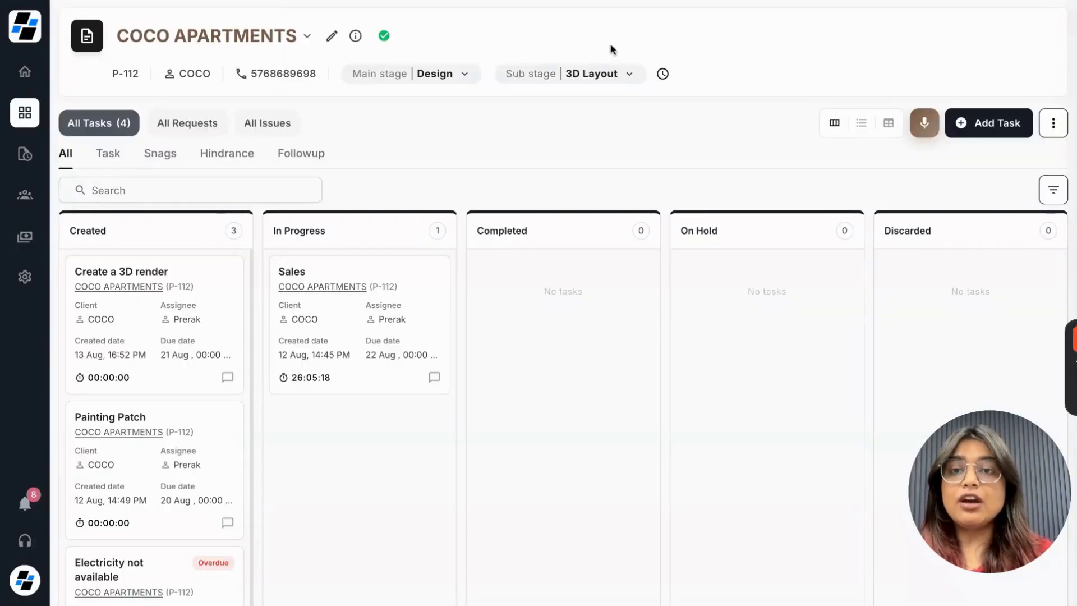
Review the project's Followup, Snags and Hindrance items, and return to the view of all task types.
left_click(316, 156)
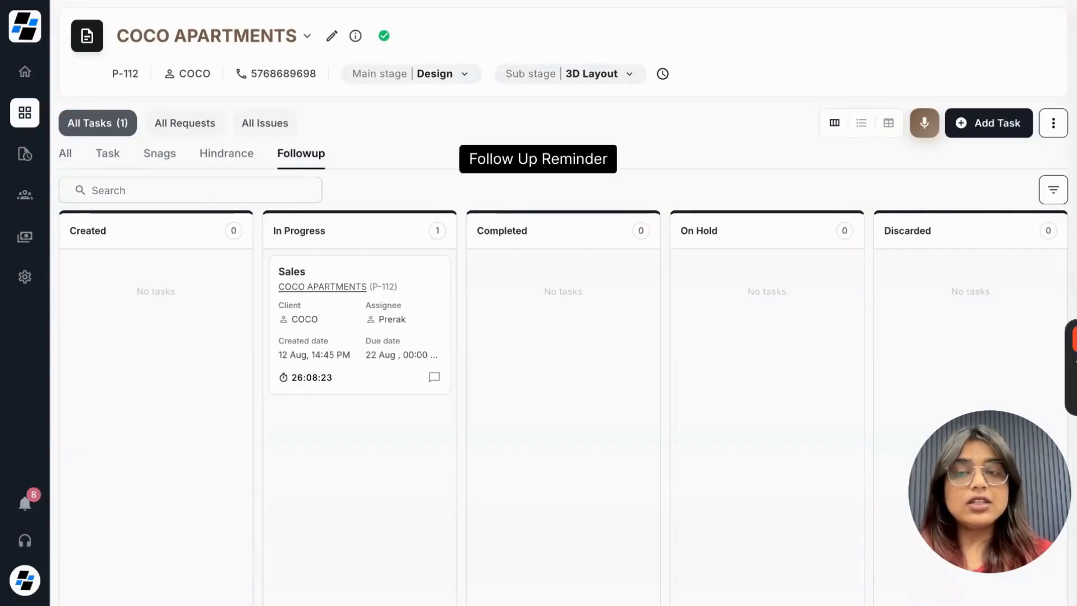
left_click(168, 163)
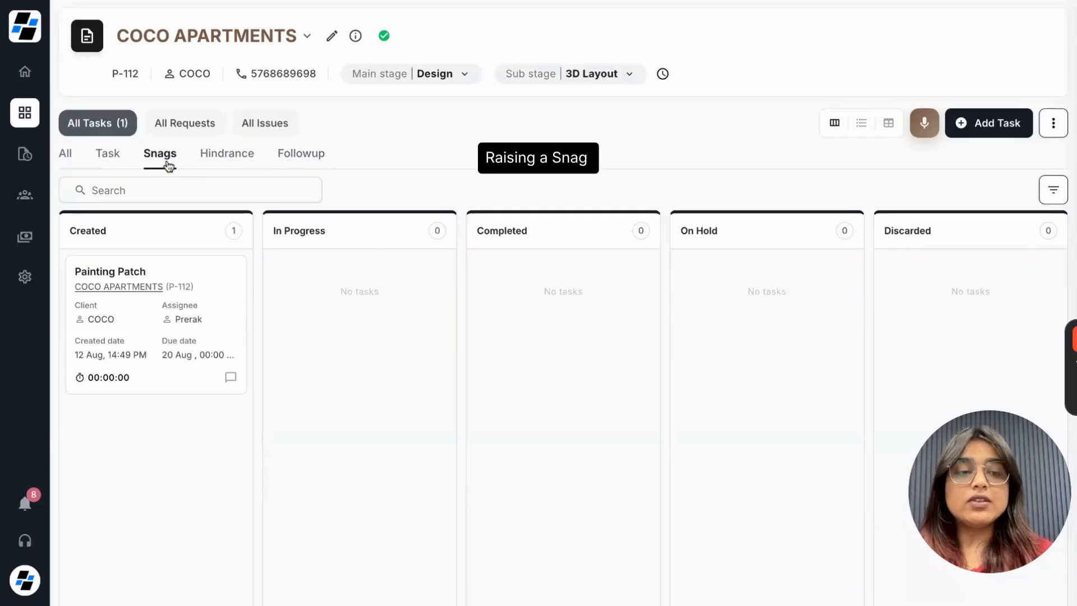
left_click(224, 157)
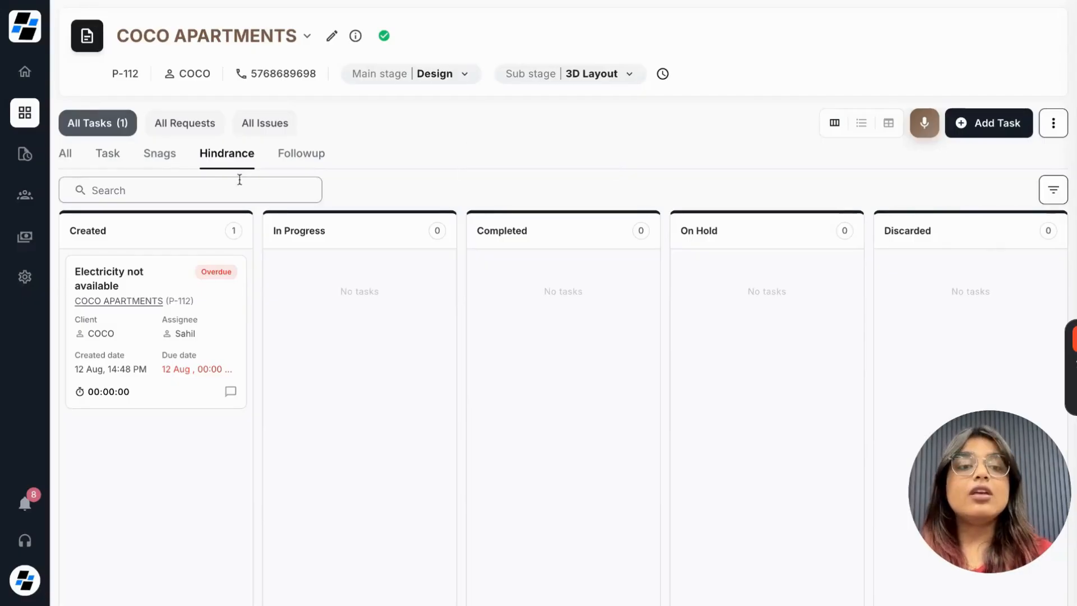
left_click(66, 155)
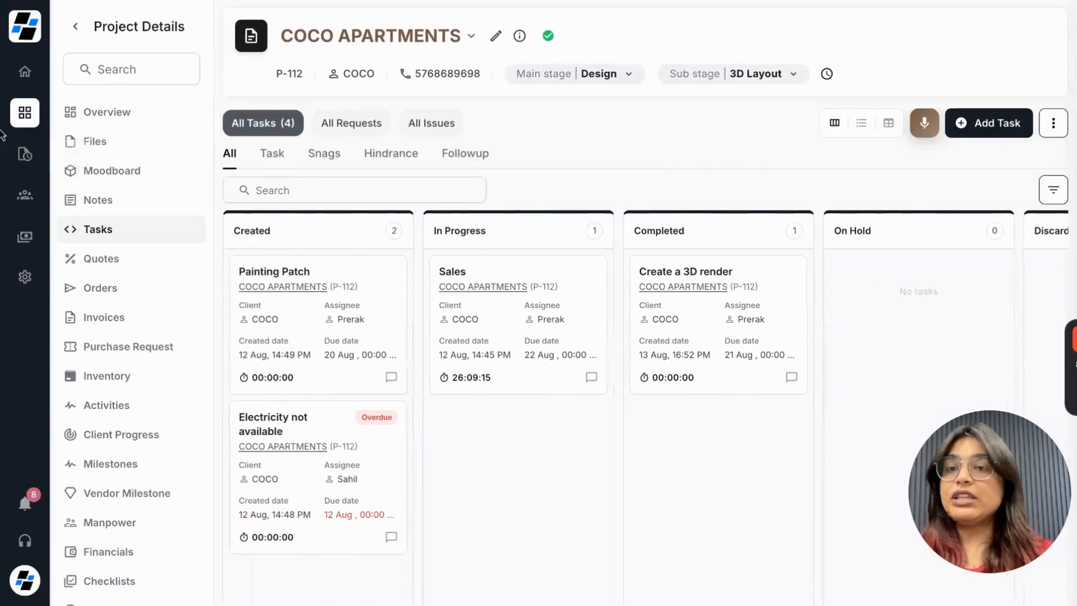
Open the dashboard's All Tasks overview and filter it by the team member assigned to the 3D render task.
left_click(16, 81)
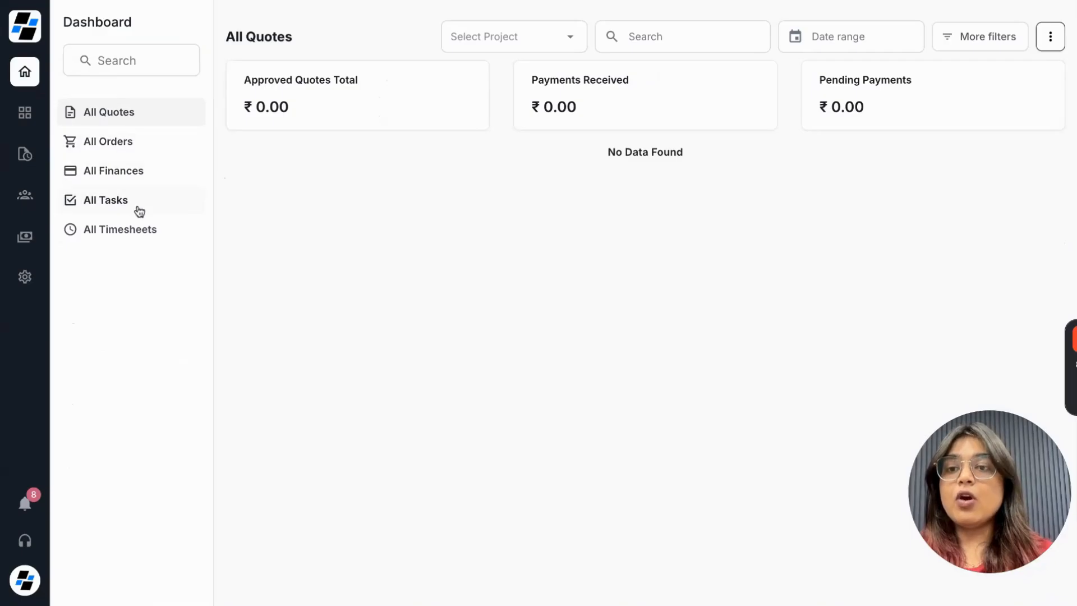
left_click(139, 212)
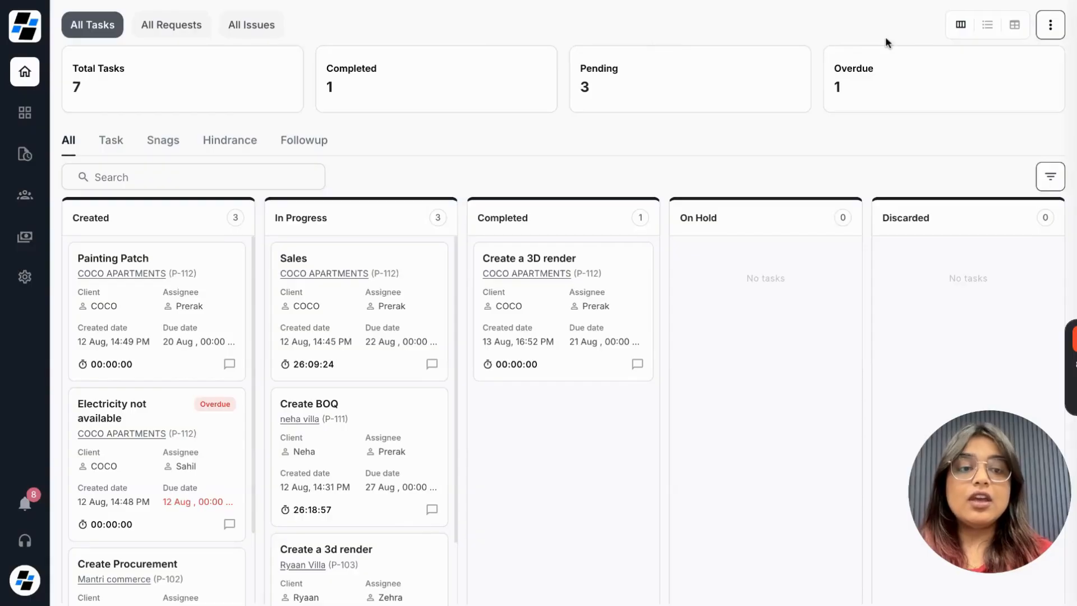
left_click(1054, 175)
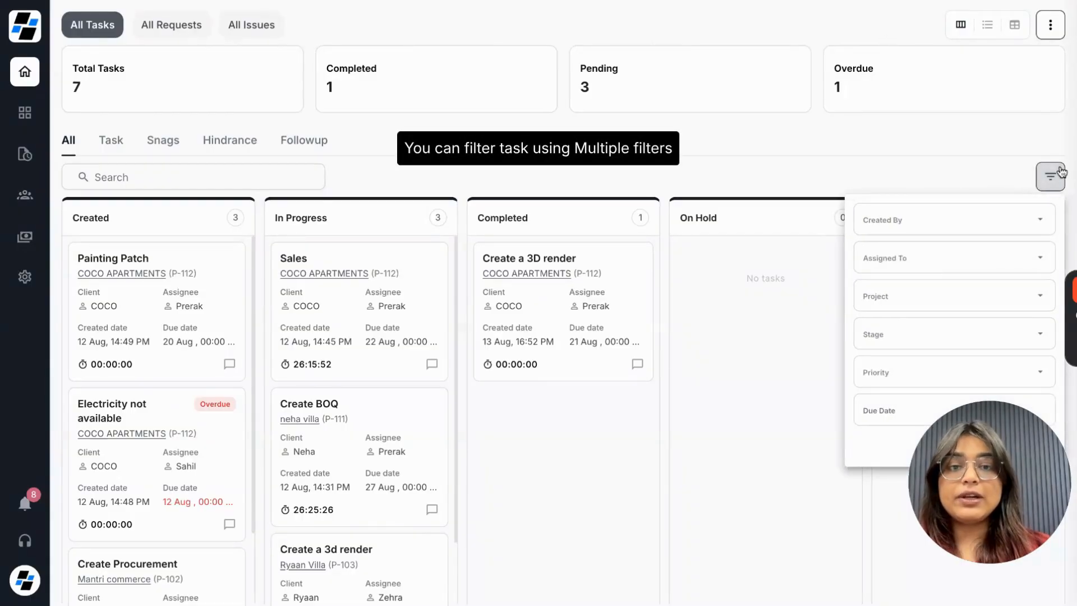
left_click(989, 253)
left_click(972, 326)
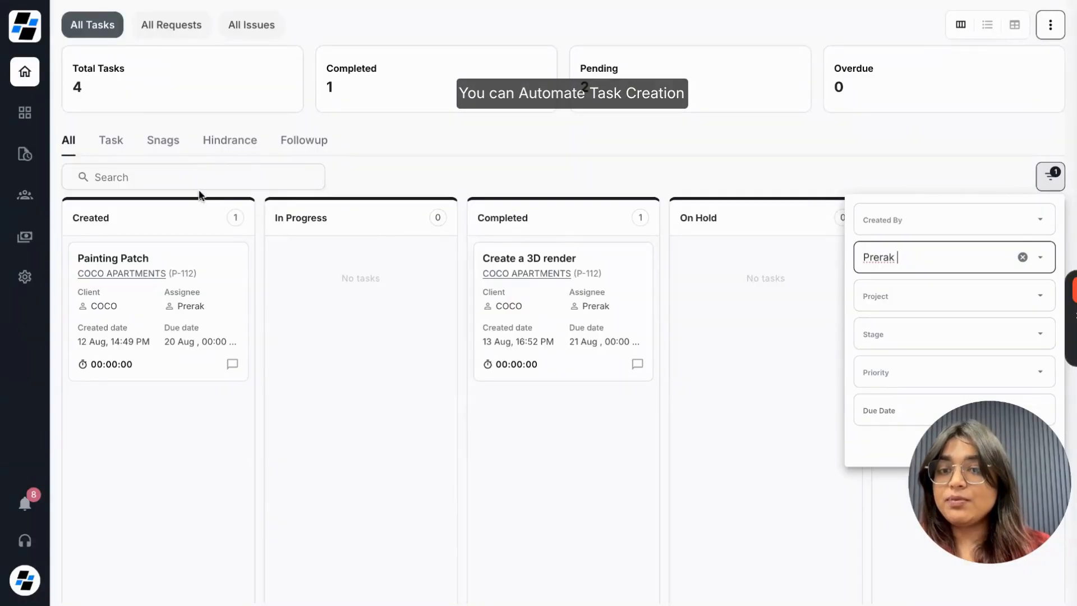
Open the Automation settings and start building a first workflow.
left_click(32, 277)
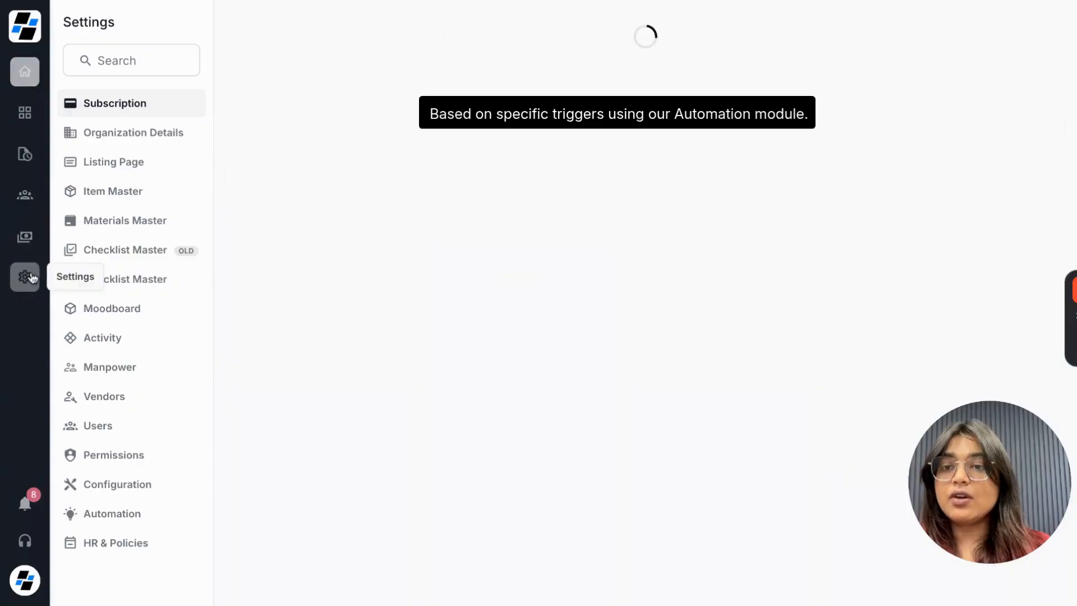
left_click(127, 521)
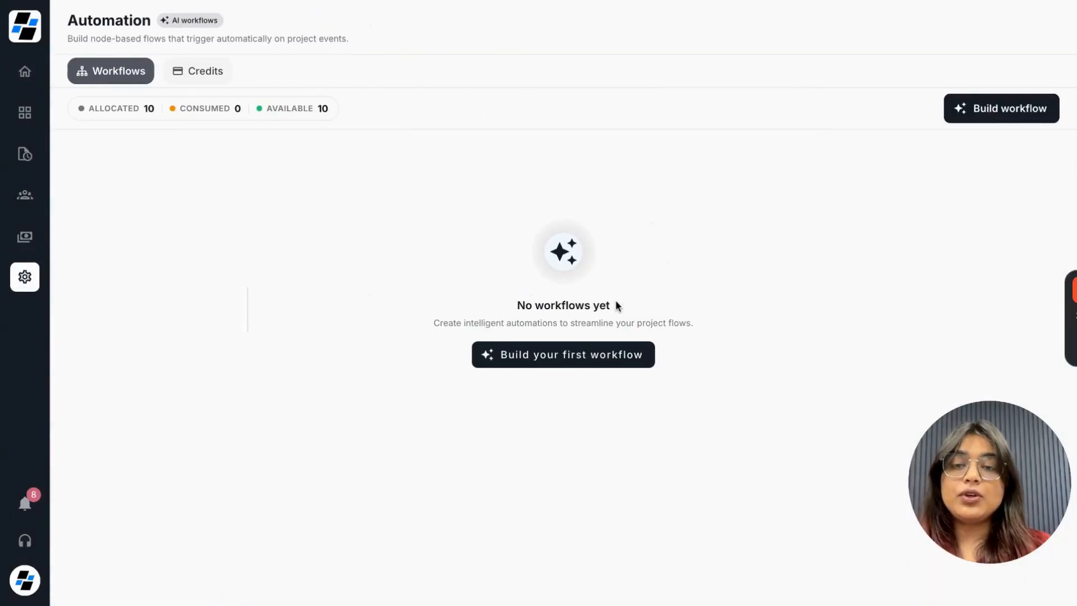
left_click(598, 357)
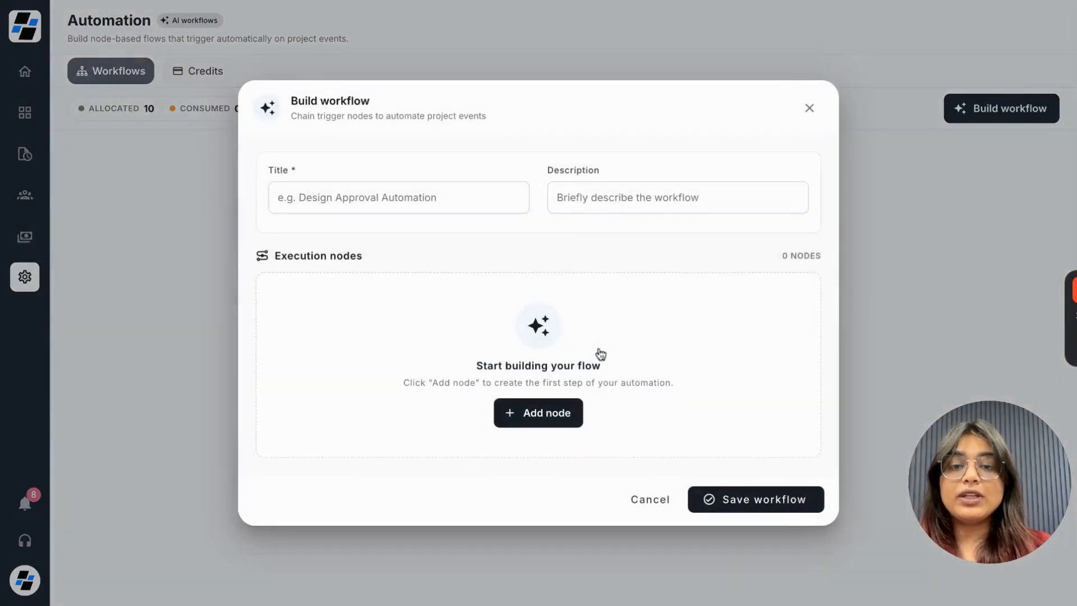